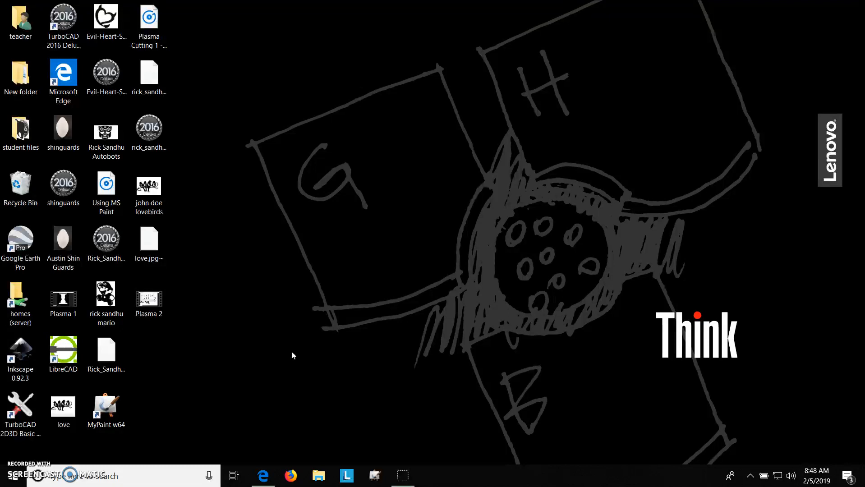
View the original lovebirds picture and the edited love picture from the desktop, closing each one after viewing
{"action": "double_click", "coordinate": [148, 186]}
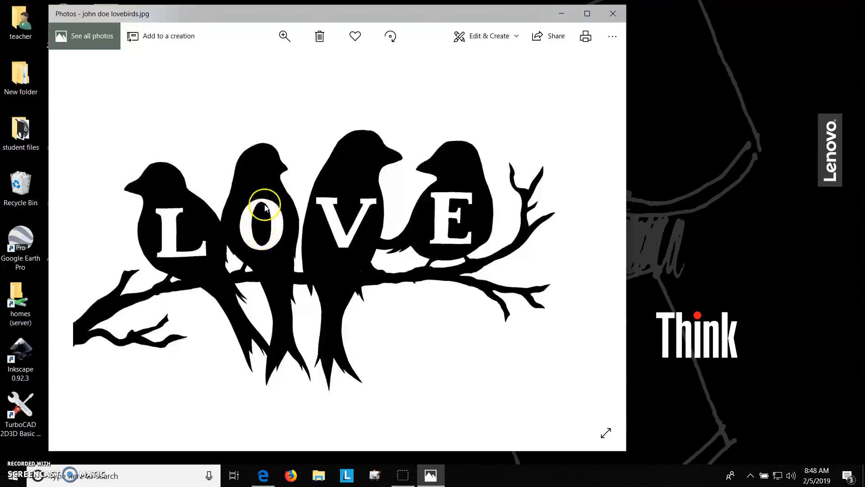
{"action": "left_click", "coordinate": [611, 11]}
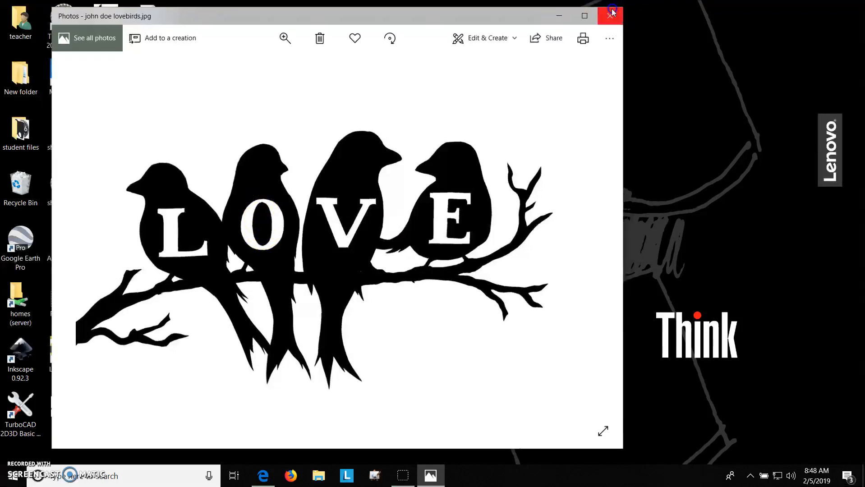
{"action": "left_click", "coordinate": [66, 403]}
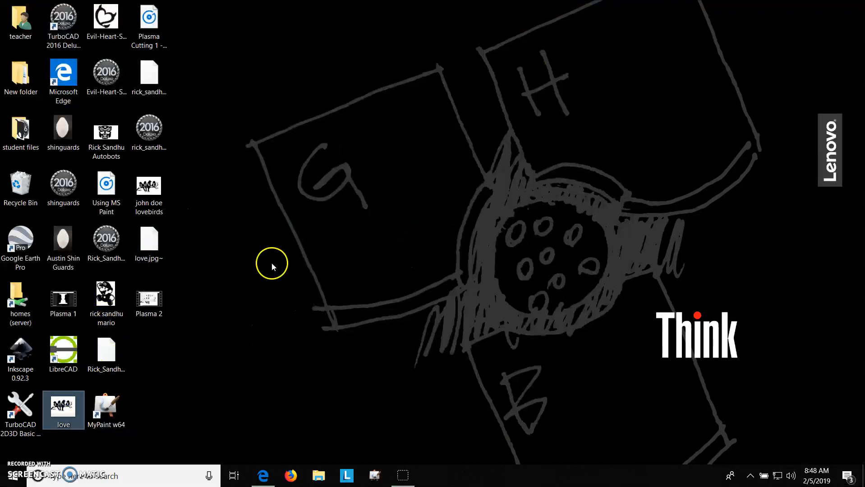
{"action": "double_click", "coordinate": [60, 416]}
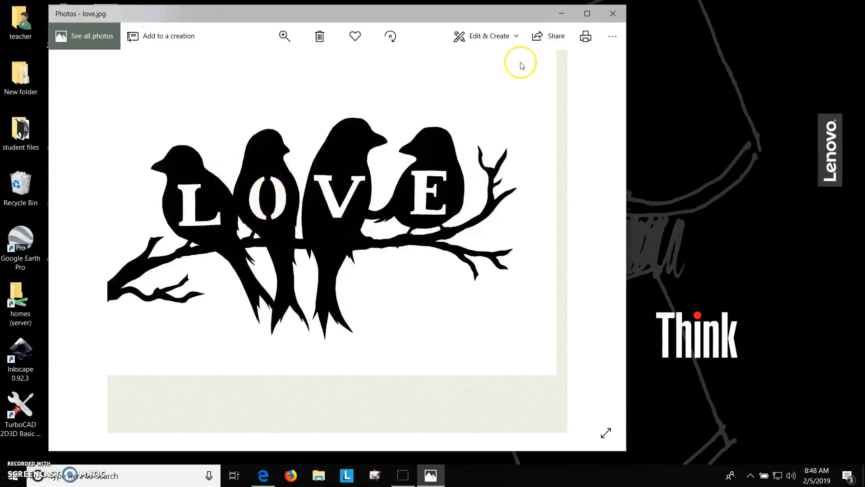
{"action": "left_click", "coordinate": [612, 13]}
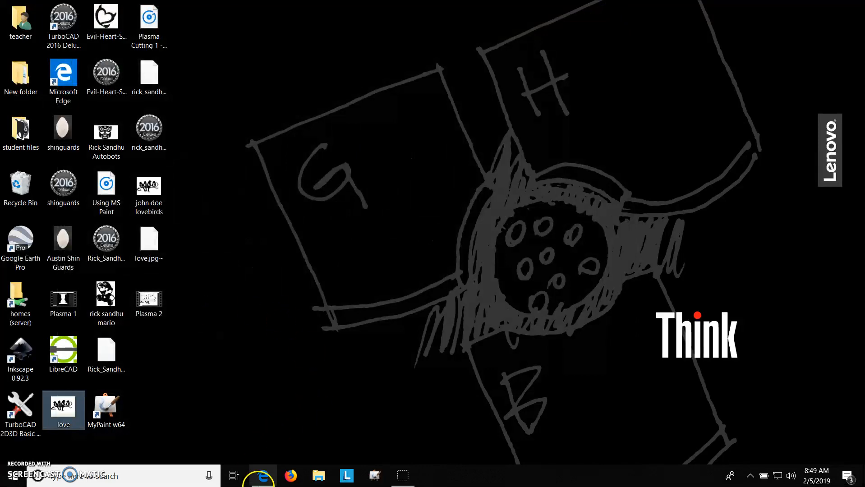
Open Firefox, search the web for vectorization.org and go to the Vectorization.org site
{"action": "left_click", "coordinate": [292, 473]}
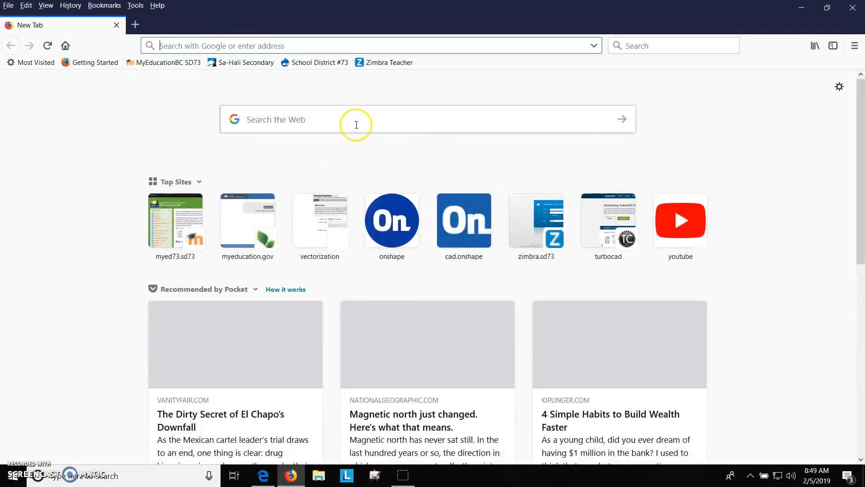
{"action": "left_click", "coordinate": [313, 117]}
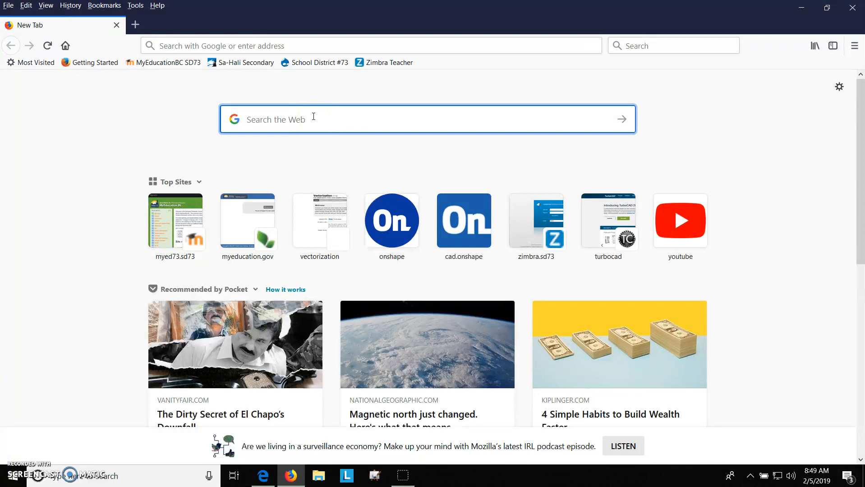
{"action": "type", "text": "vect"}
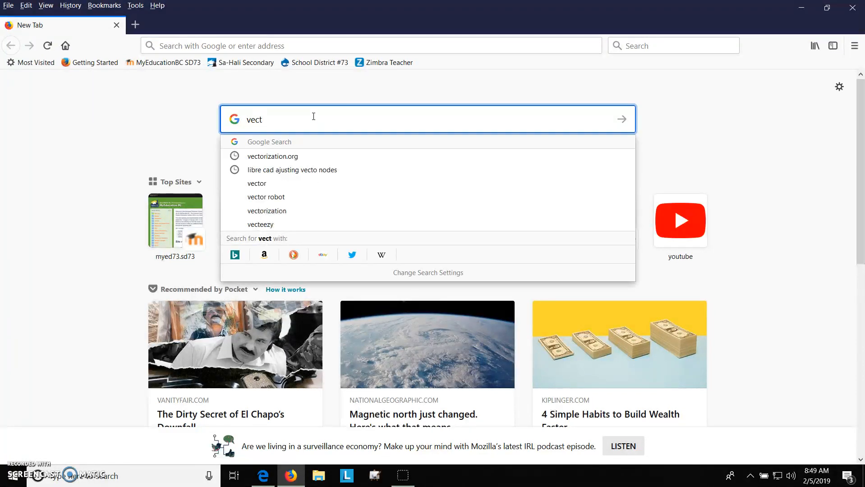
{"action": "type", "text": "orization.org"}
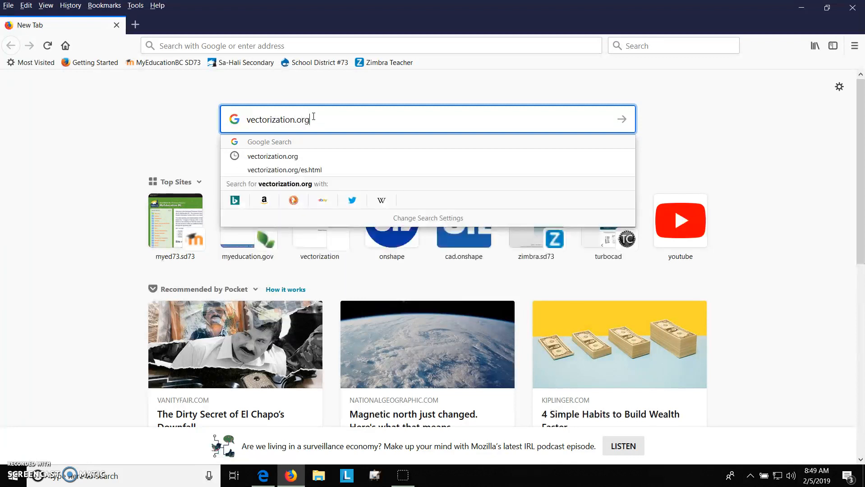
{"action": "key", "text": "Return"}
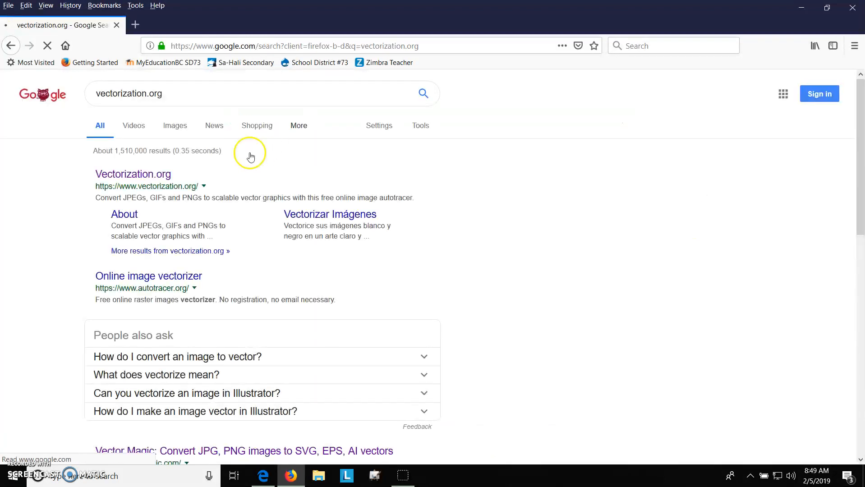
{"action": "left_click", "coordinate": [139, 181]}
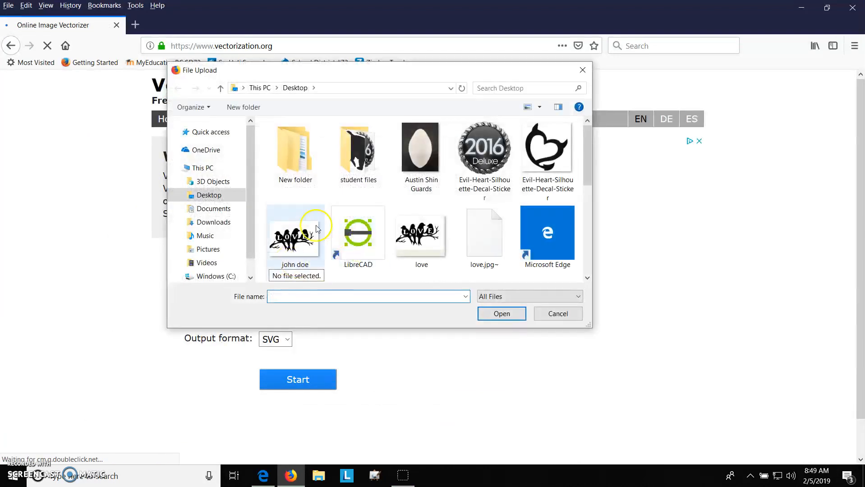
Upload love.jpg from the desktop, choose DXF as the output format and start the conversion
{"action": "double_click", "coordinate": [407, 232]}
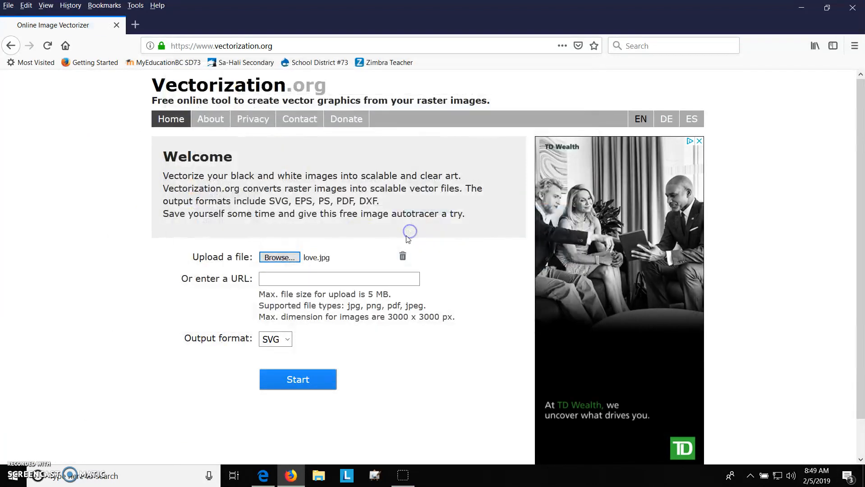
{"action": "left_click", "coordinate": [275, 339]}
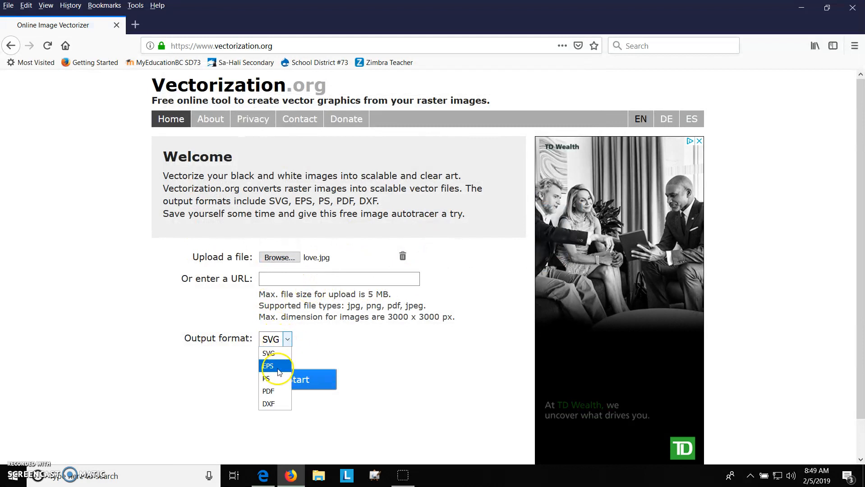
{"action": "left_click", "coordinate": [269, 405]}
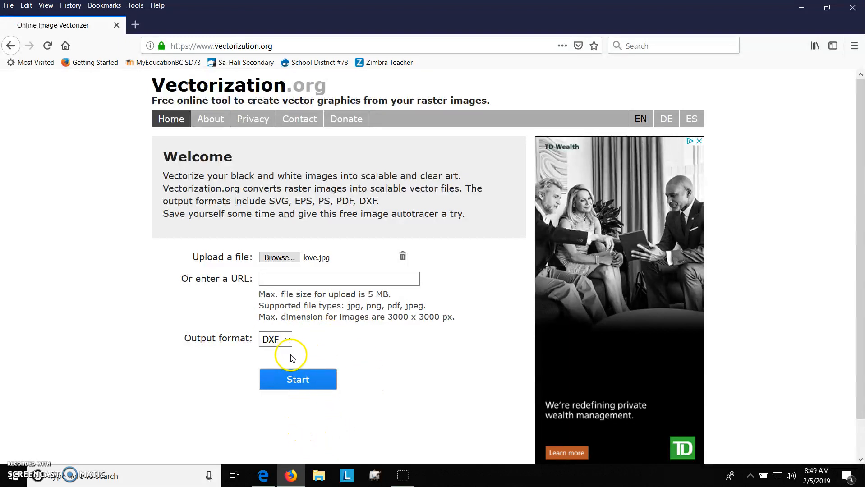
{"action": "left_click", "coordinate": [300, 382]}
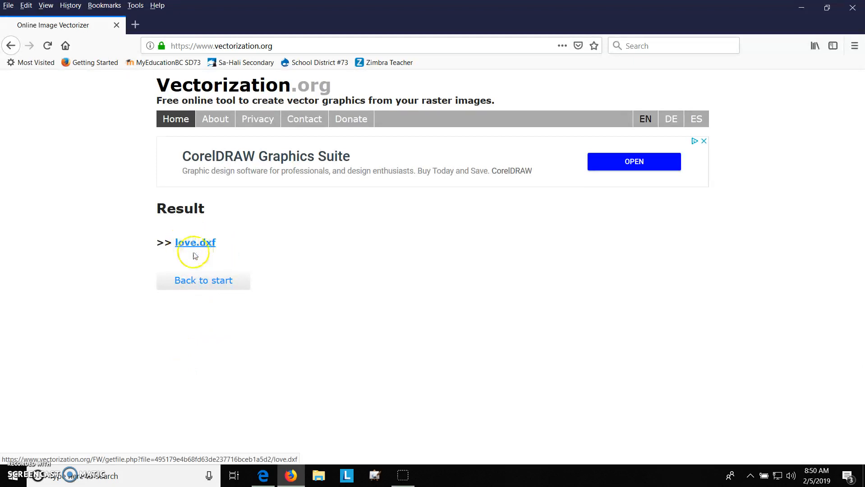
Save the converted love.dxf and move it from the Downloads folder to the desktop, clearing the open windows out of view
{"action": "left_click", "coordinate": [208, 245]}
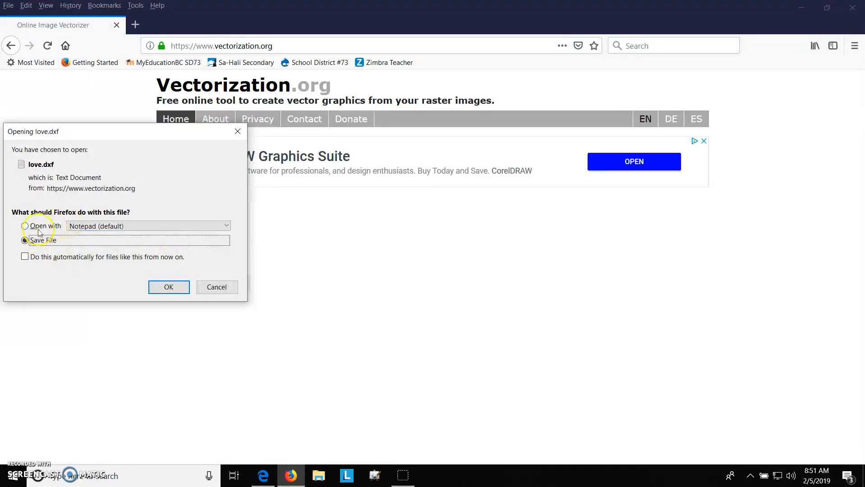
{"action": "left_click", "coordinate": [155, 279]}
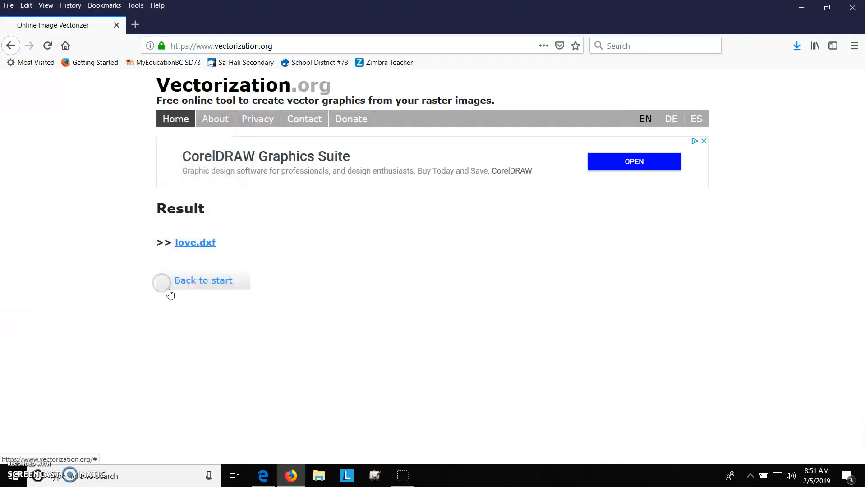
{"action": "left_click", "coordinate": [795, 45]}
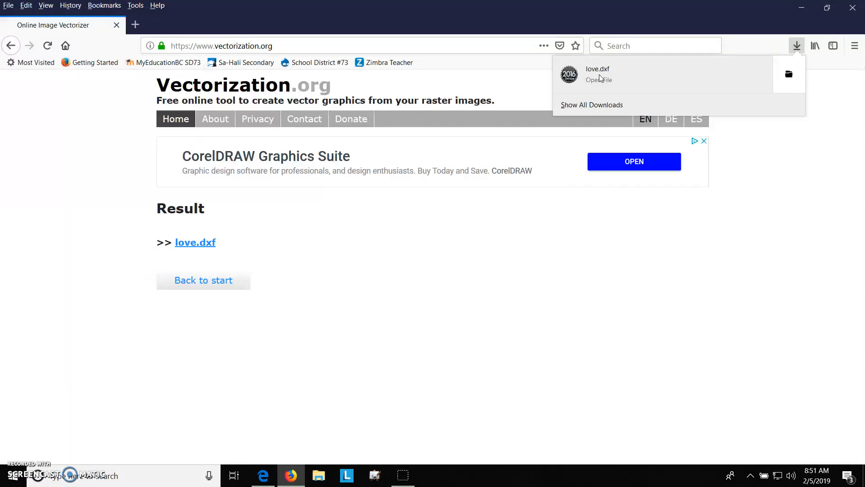
{"action": "left_click", "coordinate": [790, 77]}
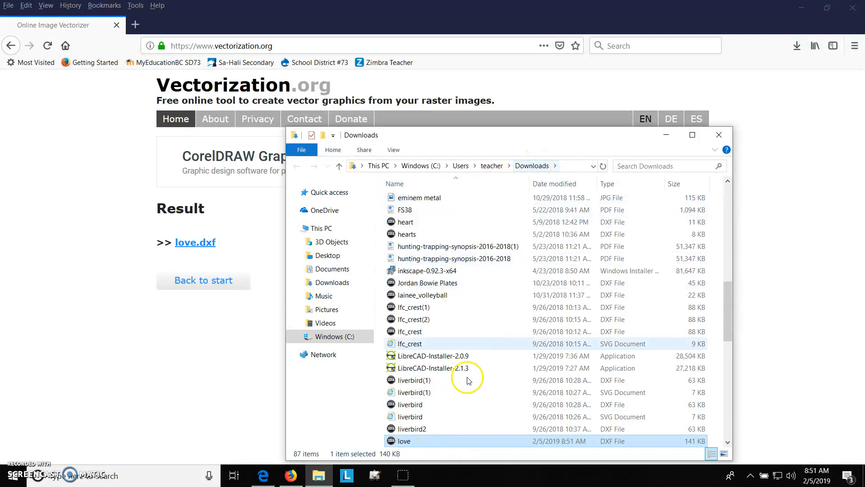
{"action": "left_click_drag", "start_coordinate": [441, 443], "coordinate": [325, 256]}
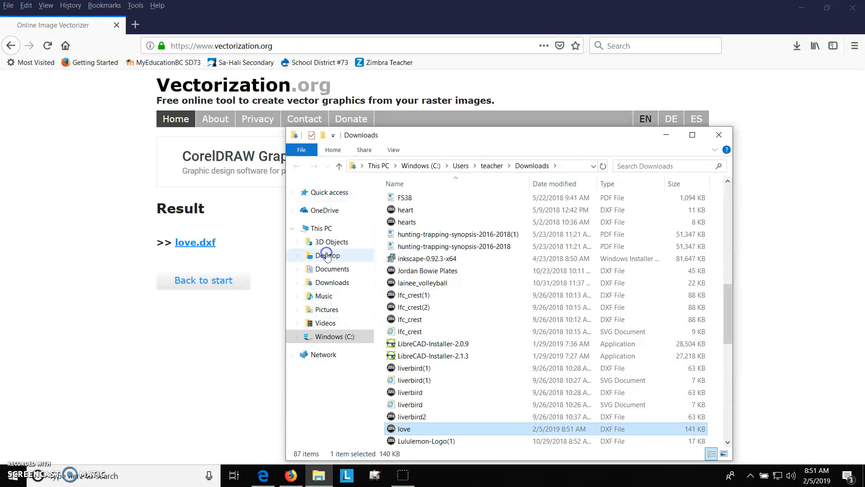
{"action": "left_click", "coordinate": [719, 135]}
{"action": "left_click", "coordinate": [798, 6]}
Check the properties of the love DXF file on the desktop, including its file type and associated program
{"action": "left_click", "coordinate": [150, 367]}
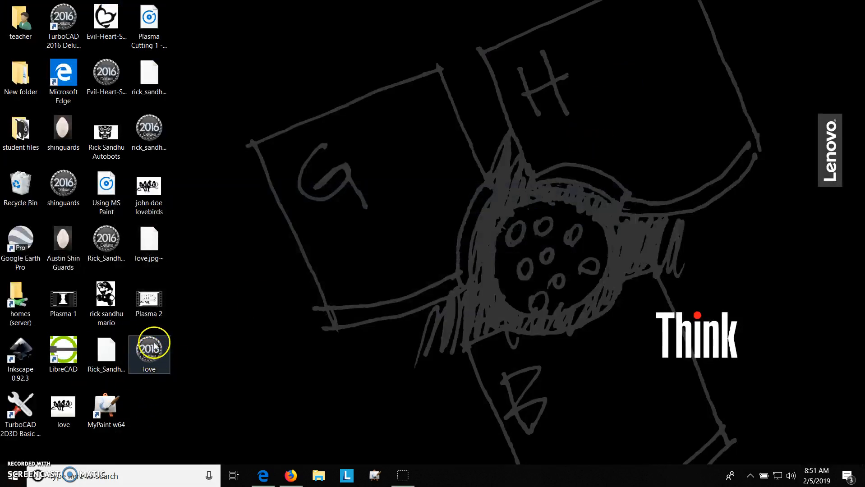
{"action": "left_click", "coordinate": [109, 354]}
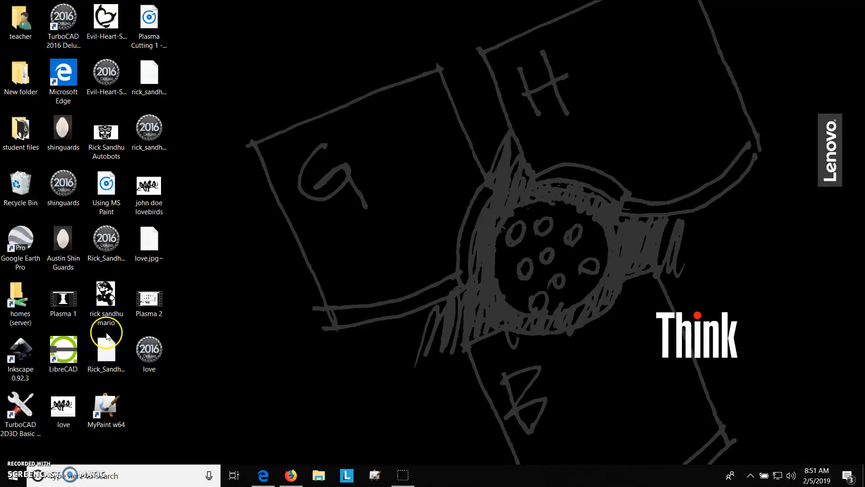
{"action": "left_click", "coordinate": [147, 371]}
{"action": "left_click", "coordinate": [139, 363]}
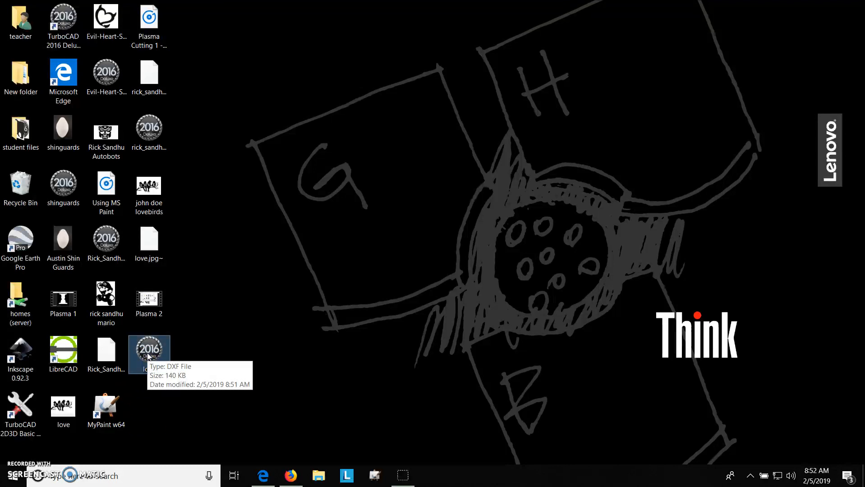
{"action": "right_click", "coordinate": [166, 351]}
{"action": "left_click", "coordinate": [194, 340]}
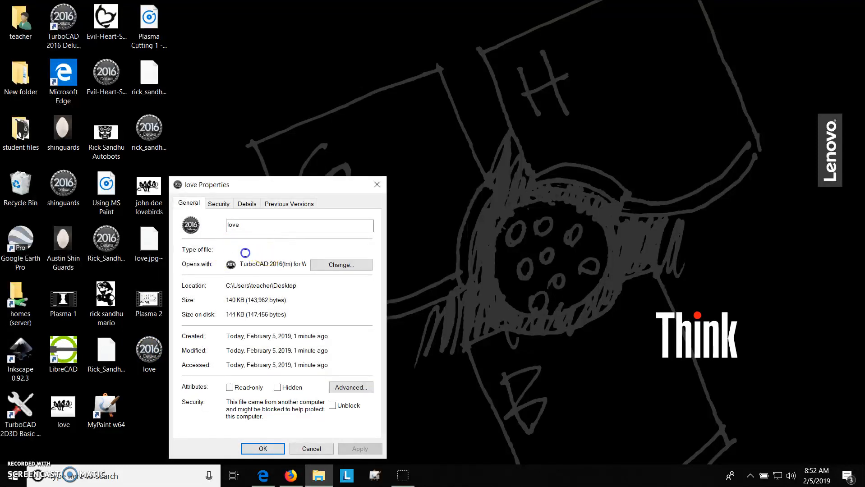
{"action": "left_click", "coordinate": [377, 185]}
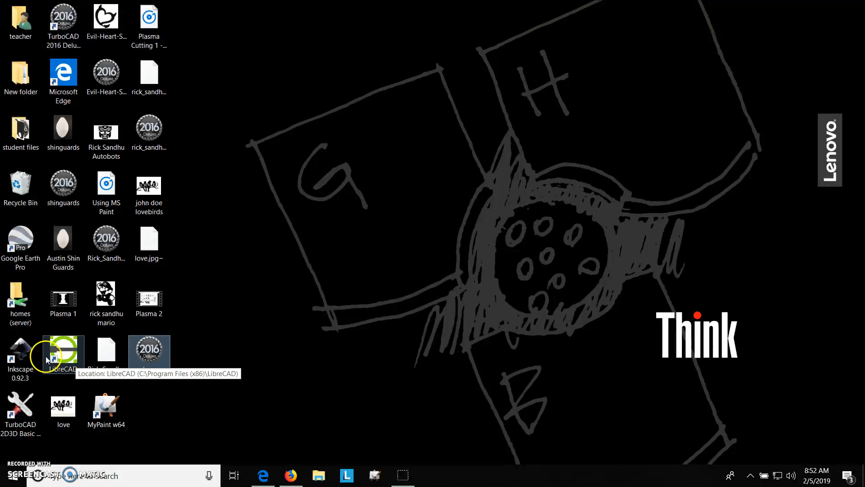
Start LibreCAD, load love.dxf from the desktop into it and maximize the drawing window
{"action": "double_click", "coordinate": [64, 359]}
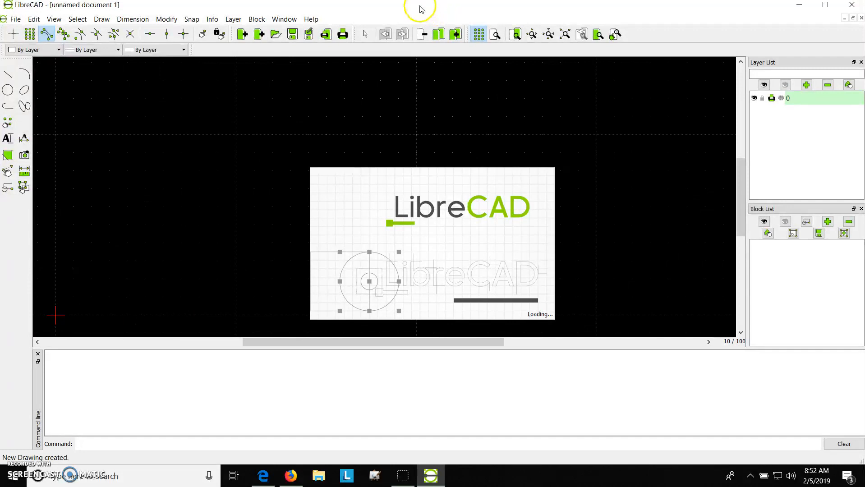
{"action": "left_click_drag", "start_coordinate": [417, 9], "coordinate": [621, 45]}
{"action": "mouse_move", "coordinate": [149, 349]}
{"action": "left_mouse_down"}
{"action": "mouse_move", "coordinate": [280, 270]}
{"action": "mouse_move", "coordinate": [570, 202]}
{"action": "left_mouse_up"}
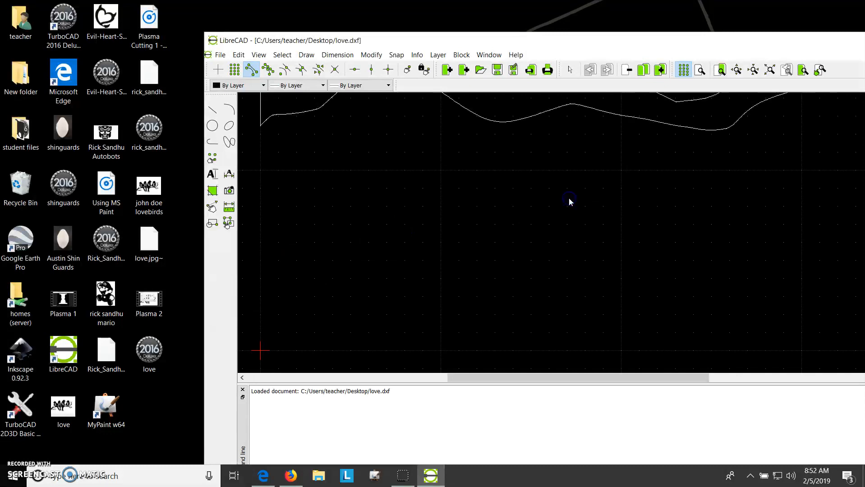
{"action": "double_click", "coordinate": [569, 40]}
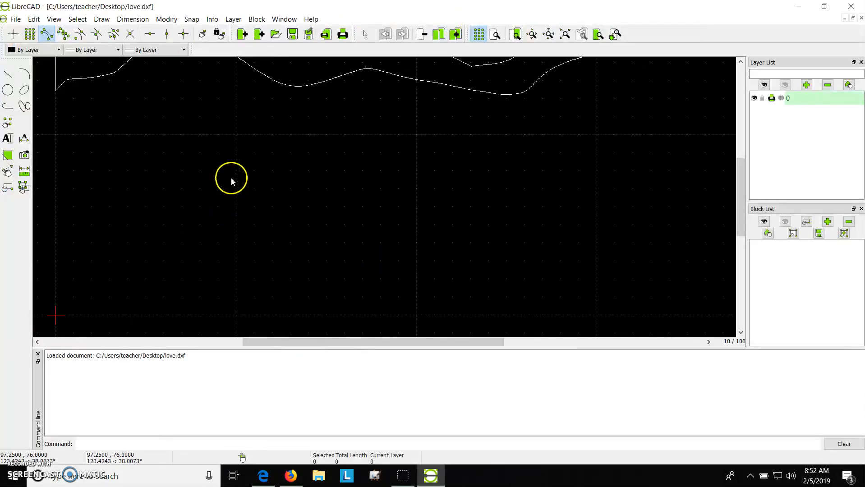
Examine the whole lovebirds drawing and the line quality of the second bird's outline up close
{"action": "scroll", "coordinate": [274, 149], "scroll_direction": "down", "scroll_amount": 10}
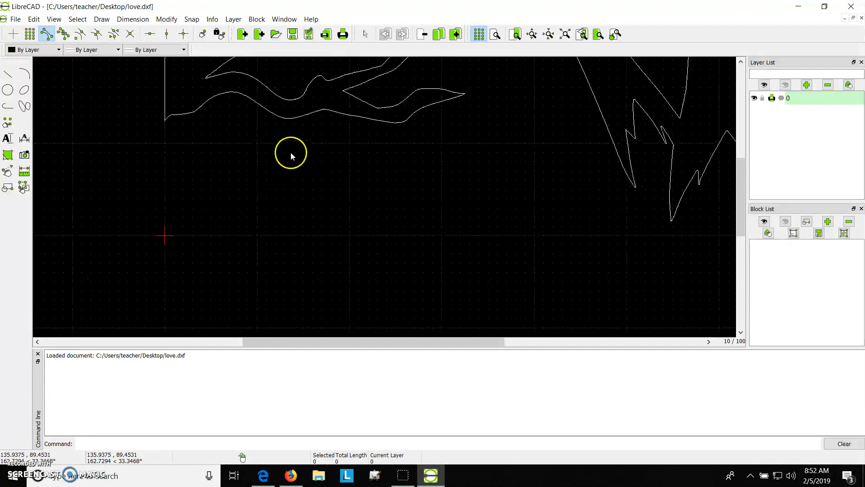
{"action": "scroll", "coordinate": [317, 162], "scroll_direction": "down", "scroll_amount": 5}
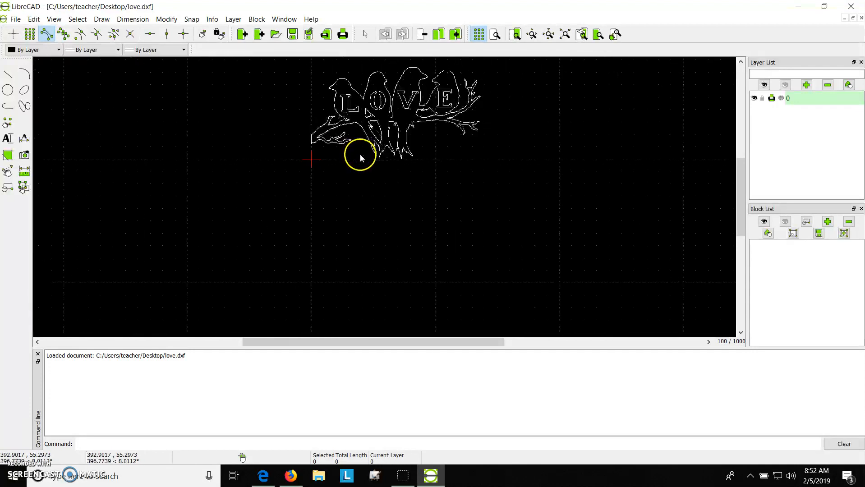
{"action": "middle_click_drag", "start_coordinate": [378, 117], "coordinate": [376, 115]}
{"action": "middle_click", "coordinate": [368, 215]}
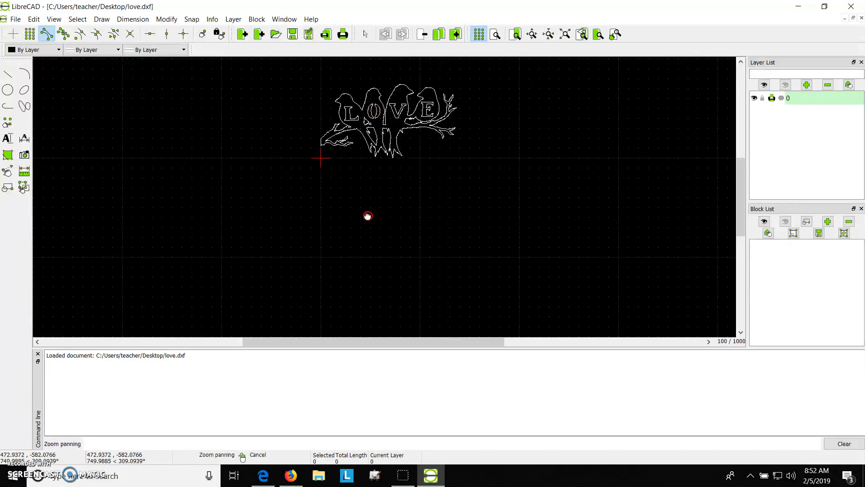
{"action": "middle_click", "coordinate": [396, 123]}
{"action": "middle_click_drag", "start_coordinate": [396, 122], "coordinate": [388, 208]}
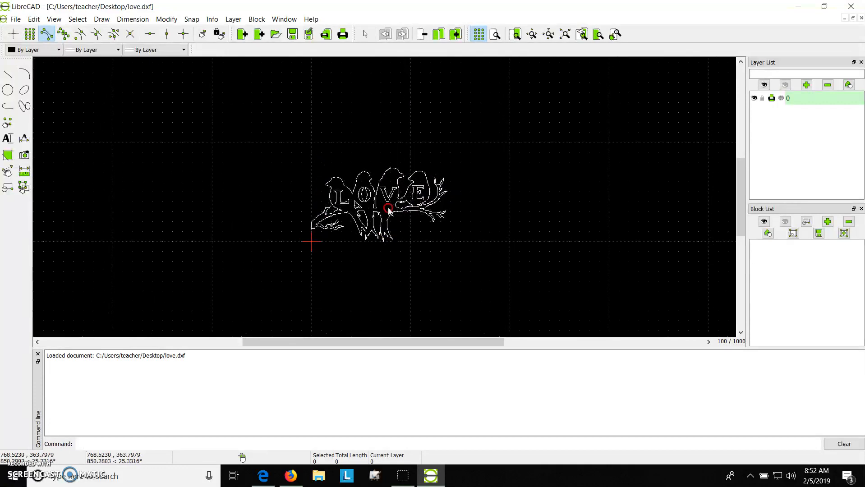
{"action": "scroll", "coordinate": [384, 209], "scroll_direction": "up", "scroll_amount": 5}
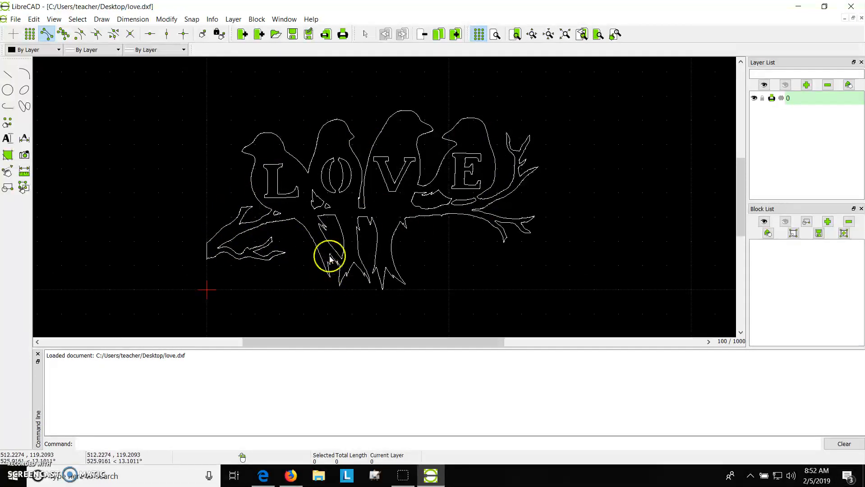
{"action": "scroll", "coordinate": [319, 161], "scroll_direction": "up", "scroll_amount": 10}
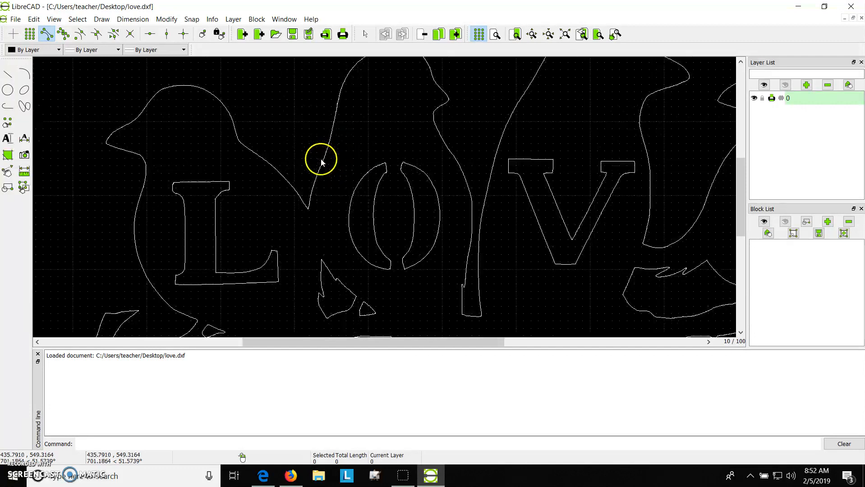
{"action": "scroll", "coordinate": [322, 164], "scroll_direction": "up", "scroll_amount": 5}
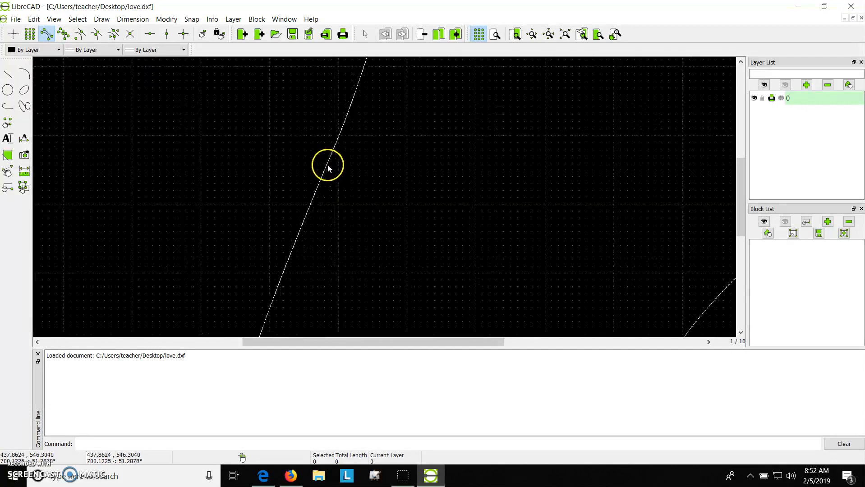
{"action": "scroll", "coordinate": [329, 169], "scroll_direction": "down", "scroll_amount": 3}
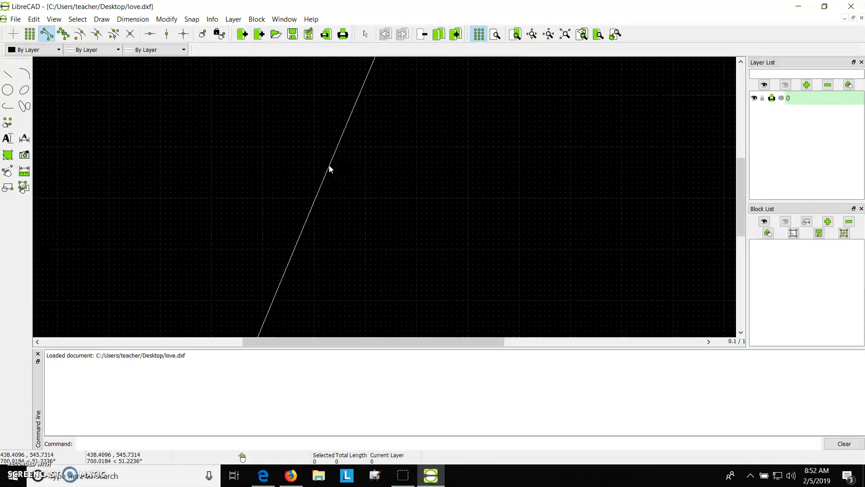
{"action": "scroll", "coordinate": [329, 169], "scroll_direction": "down", "scroll_amount": 6}
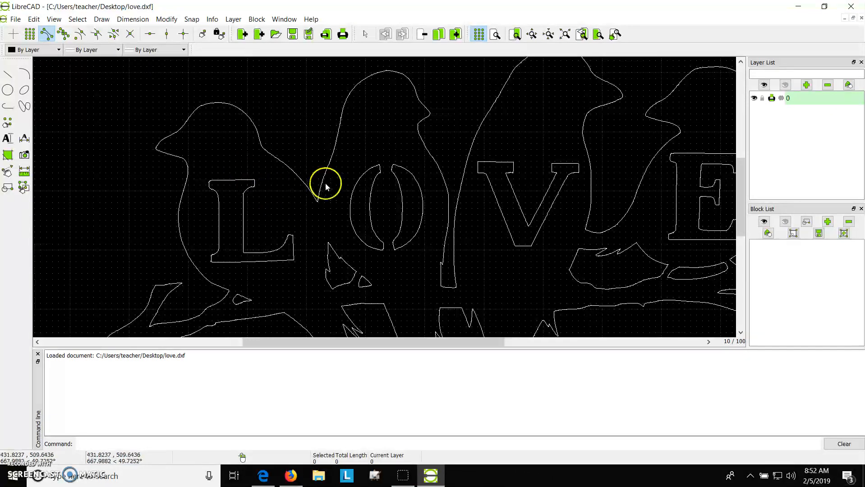
{"action": "scroll", "coordinate": [426, 216], "scroll_direction": "down", "scroll_amount": 3}
{"action": "scroll", "coordinate": [438, 214], "scroll_direction": "down", "scroll_amount": 3}
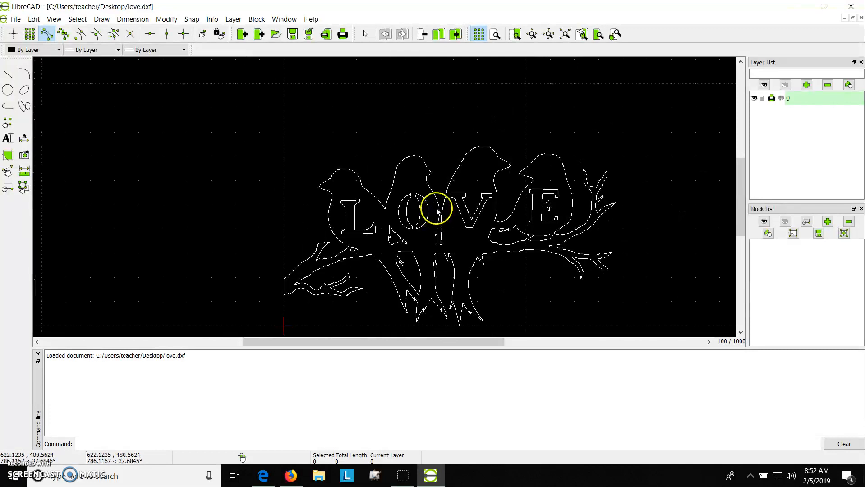